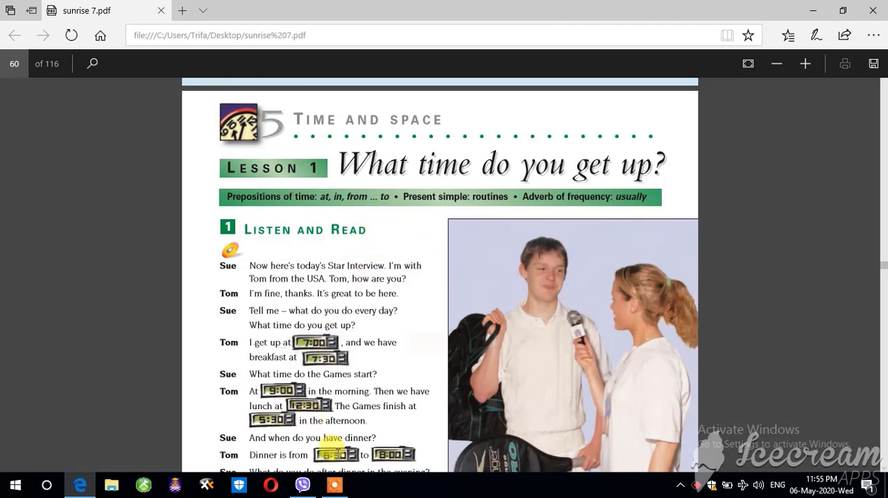
# - Scroll page 60 down so the dialogue's end and section 2 Grammar File are visible
pyautogui.click(337, 485)
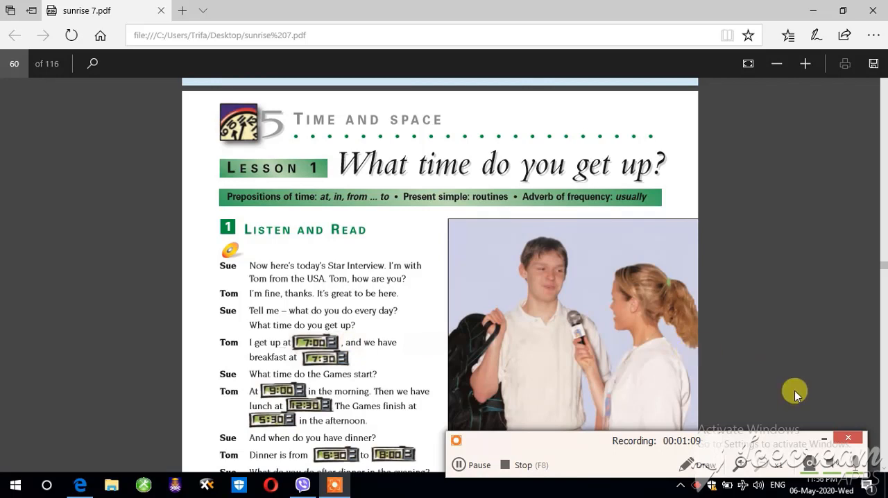
pyautogui.click(848, 431)
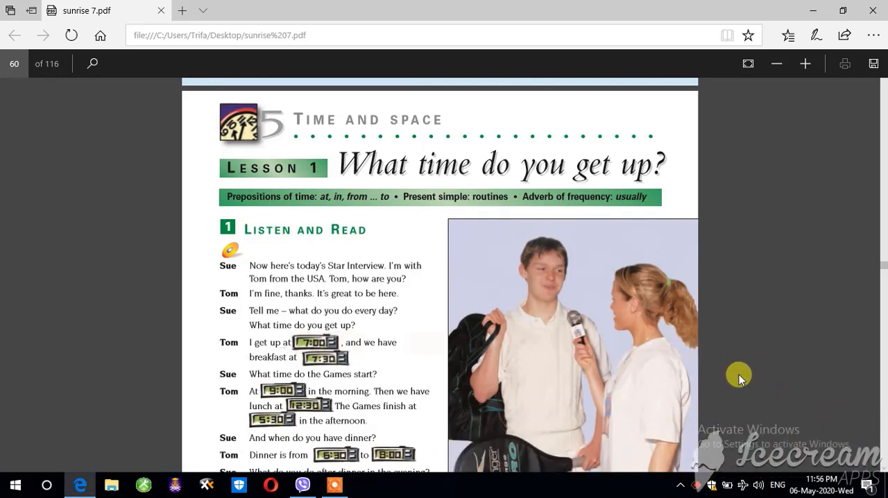
pyautogui.scroll(-2, 739, 374)
pyautogui.scroll(-1, 739, 375)
pyautogui.scroll(-1, 738, 374)
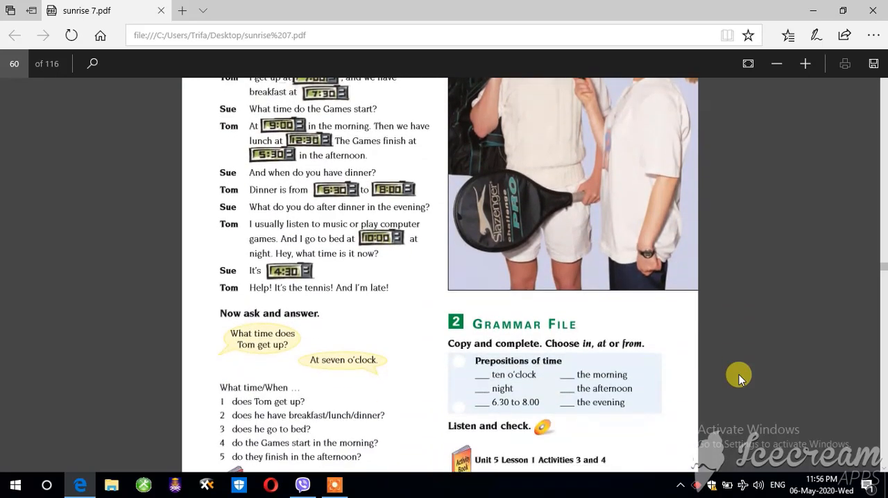
pyautogui.scroll(-1, 739, 375)
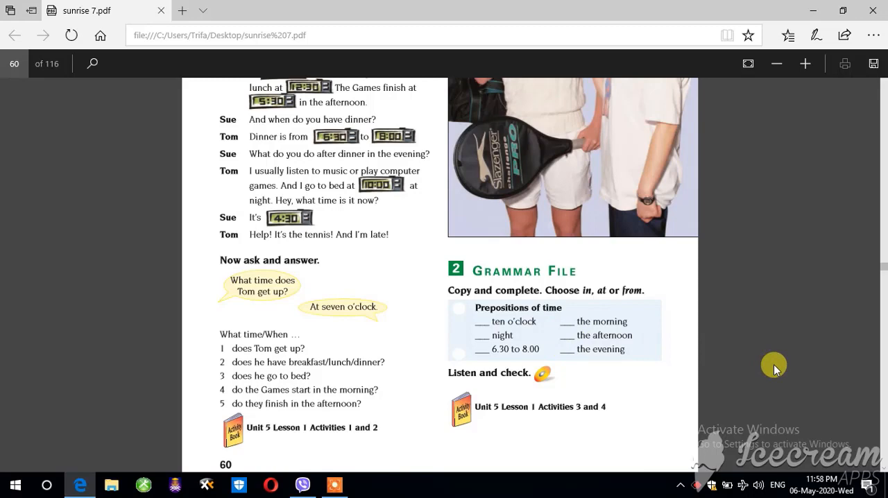
pyautogui.scroll(2, 773, 365)
pyautogui.scroll(2, 774, 364)
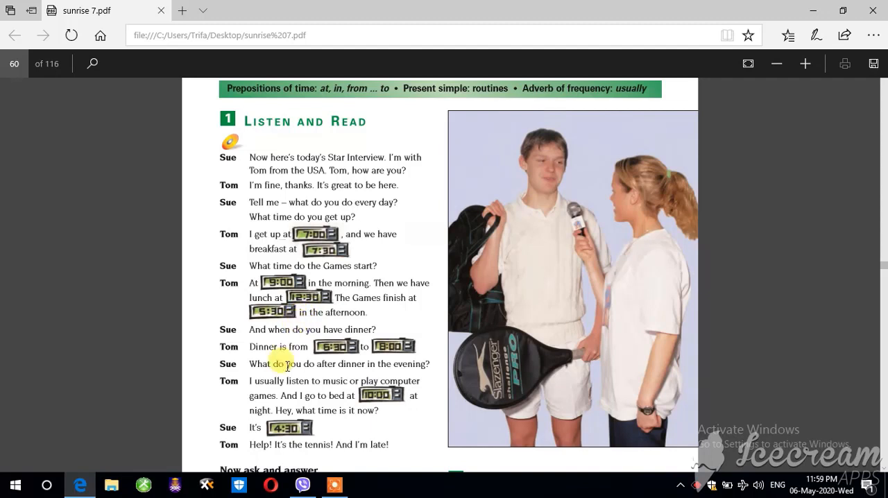
# - Scroll up so the Unit 5 Lesson 1 heading sits above the Listen and Read interview
pyautogui.click(331, 483)
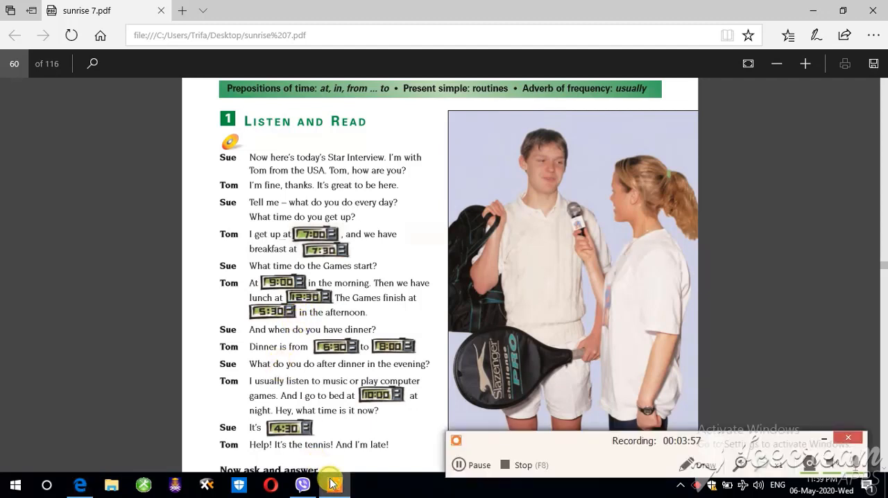